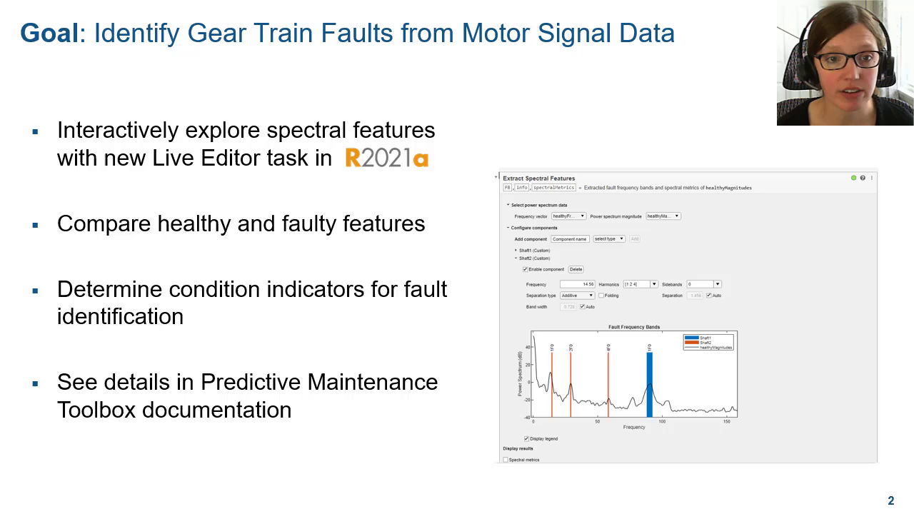
Advance to slide 3, the motor and gear train hardware setup
key("Right")
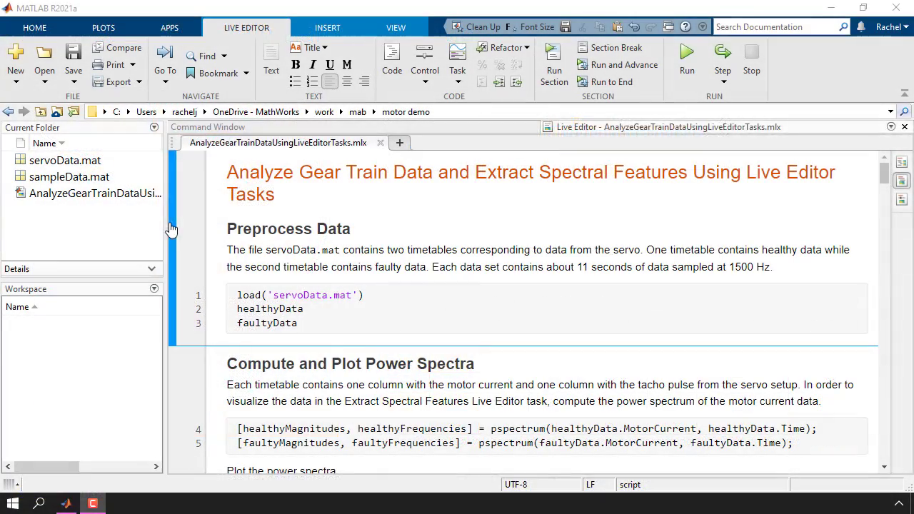
Run the whole live script with F5 and scroll through the faultyData timetable output
key("F5")
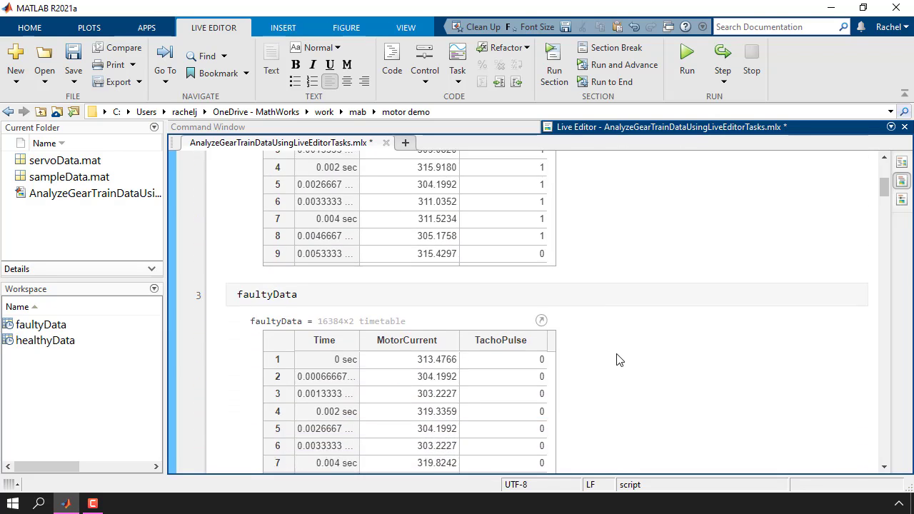
scroll(619, 360, "down", 3)
scroll(503, 323, "down", 4)
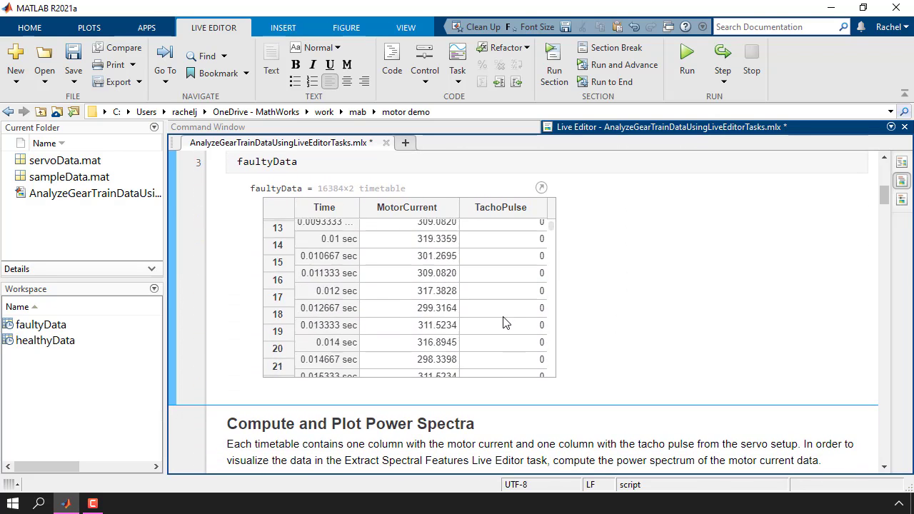
scroll(503, 323, "down", 3)
scroll(503, 323, "down", 7)
scroll(503, 323, "down", 2)
scroll(503, 323, "down", 4)
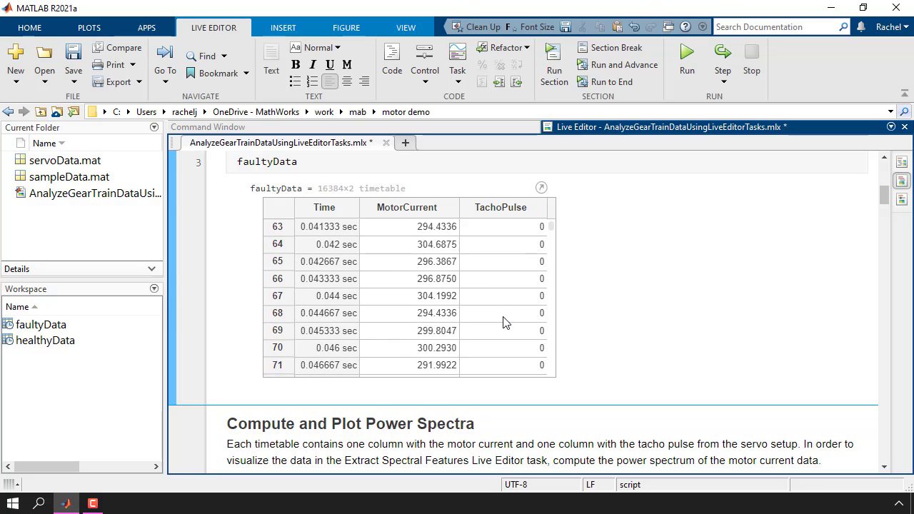
scroll(504, 321, "down", 5)
scroll(529, 323, "down", 4)
scroll(652, 329, "down", 3)
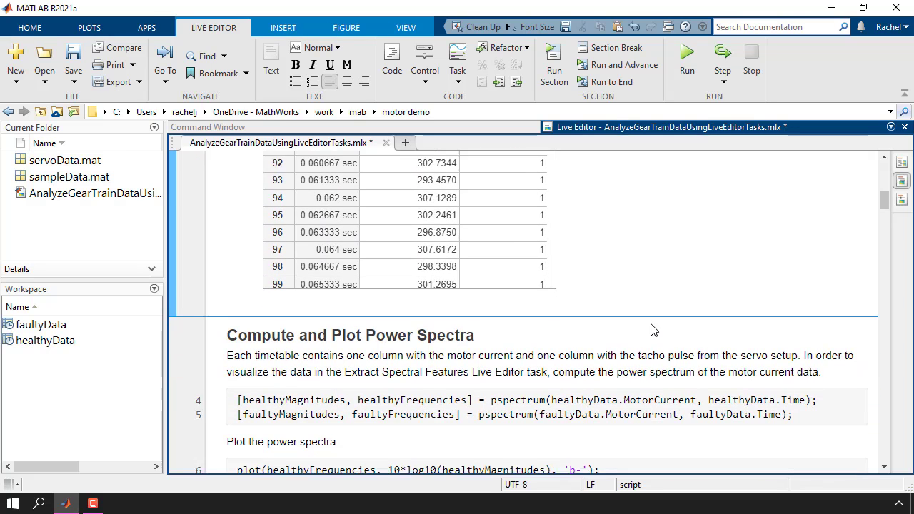
scroll(652, 329, "down", 3)
scroll(651, 325, "down", 2)
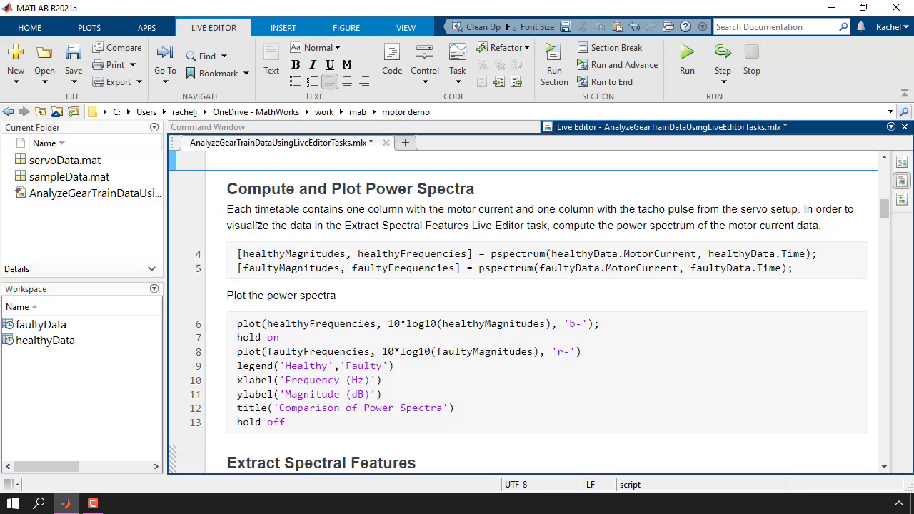
Run the power spectra section and inspect the Comparison of Power Spectra plot maximized, then close it
left_click(173, 245)
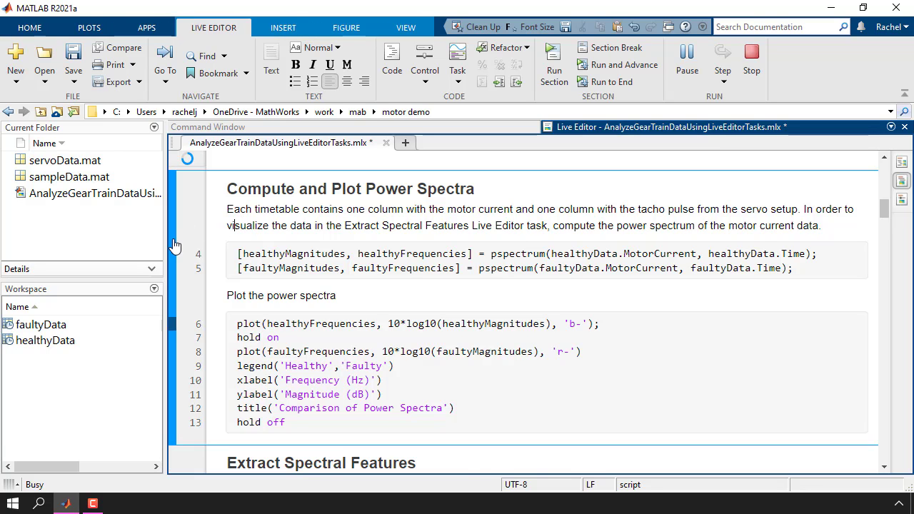
scroll(655, 251, "down", 10)
left_click(670, 224)
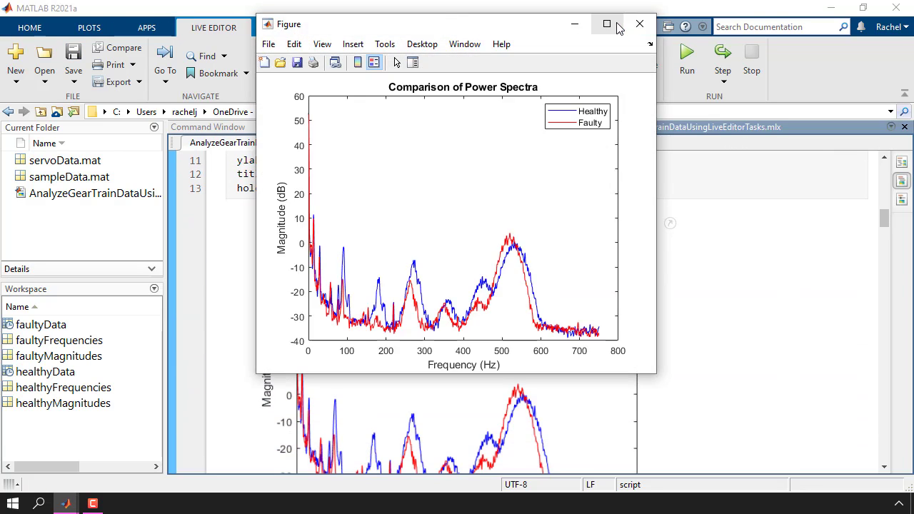
left_click(607, 24)
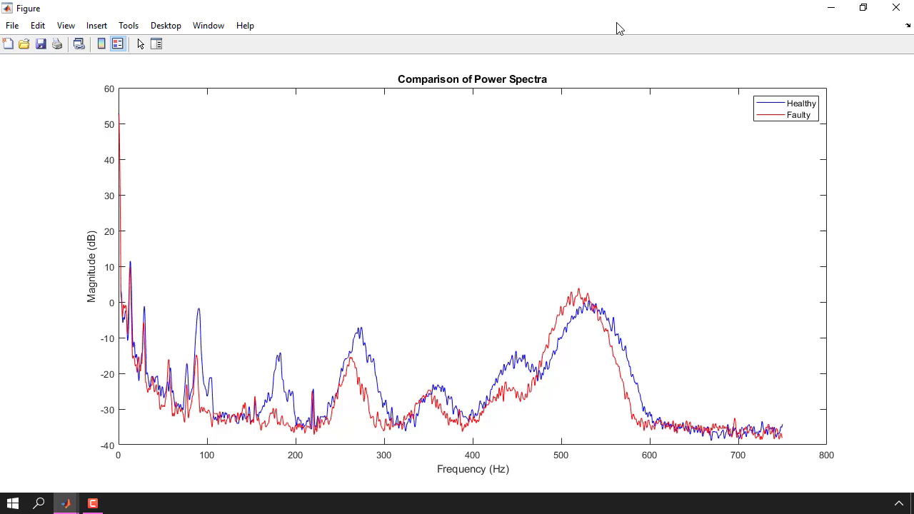
left_click(897, 10)
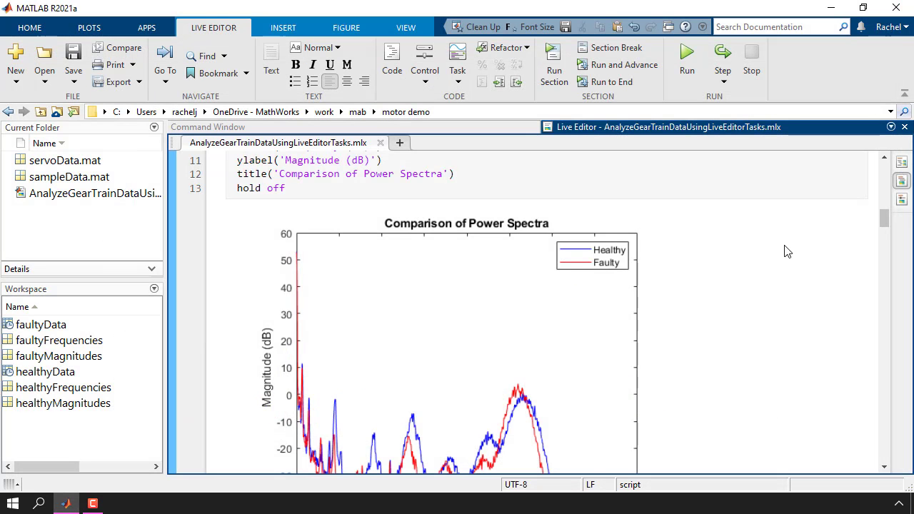
Insert the Predictive Maintenance Extract Spectral Features task below the section text
scroll(786, 251, "down", 3)
scroll(788, 252, "down", 1)
scroll(790, 254, "down", 2)
scroll(791, 254, "down", 2)
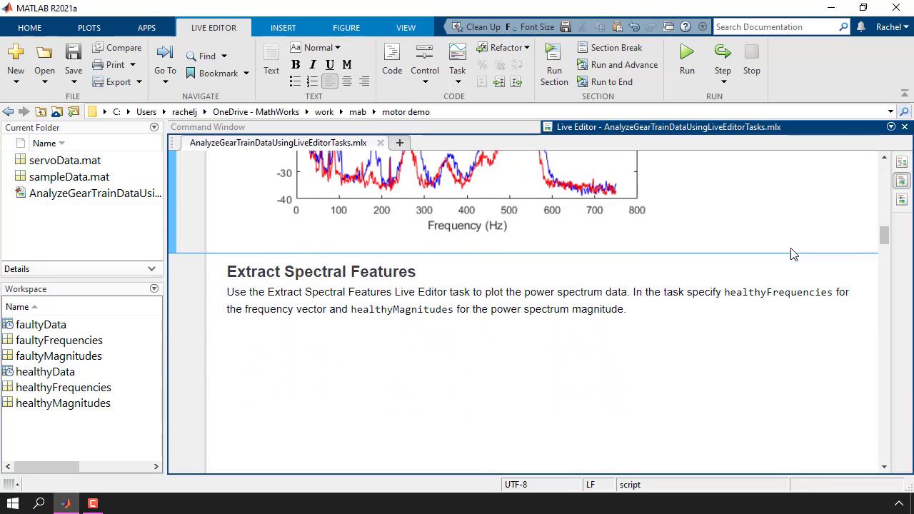
left_click(355, 338)
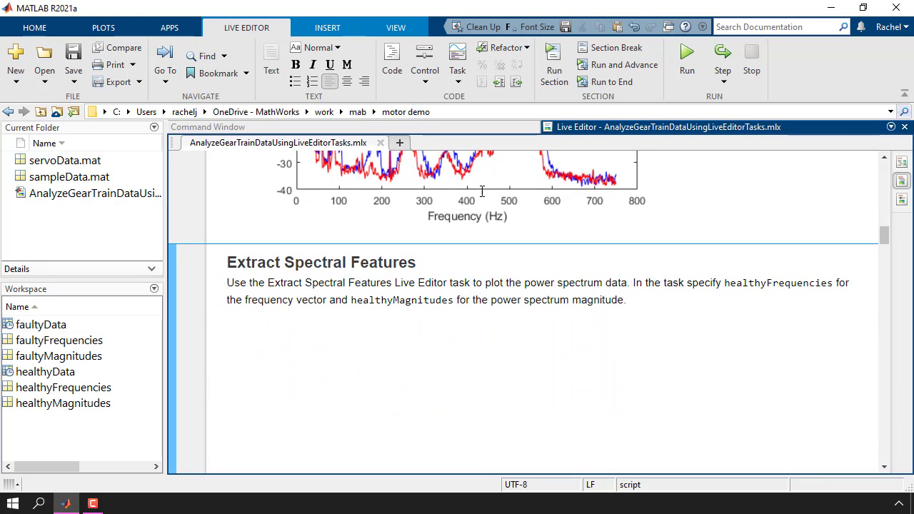
left_click(458, 82)
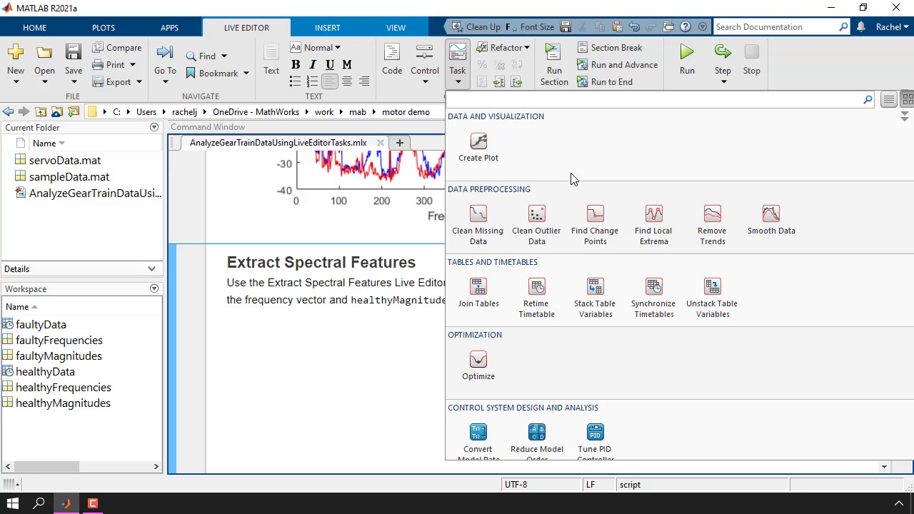
scroll(641, 361, "down", 1)
scroll(772, 320, "down", 1)
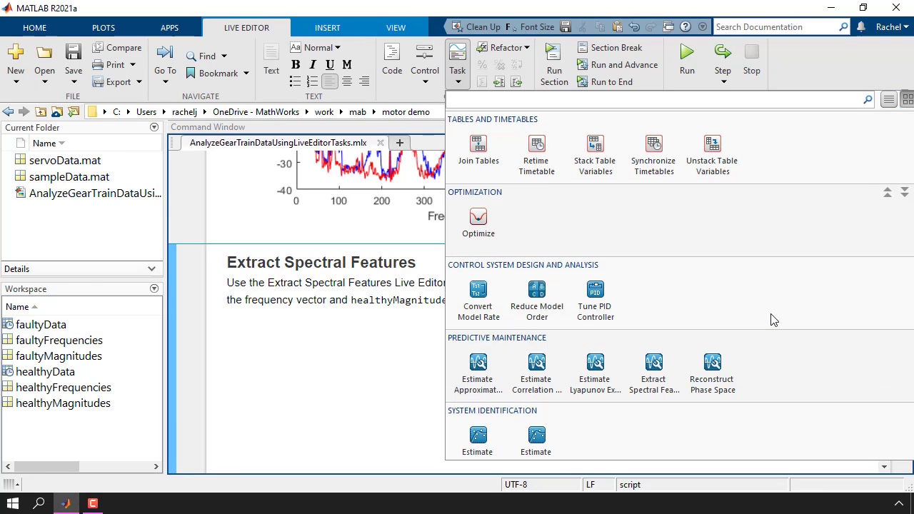
scroll(772, 320, "down", 1)
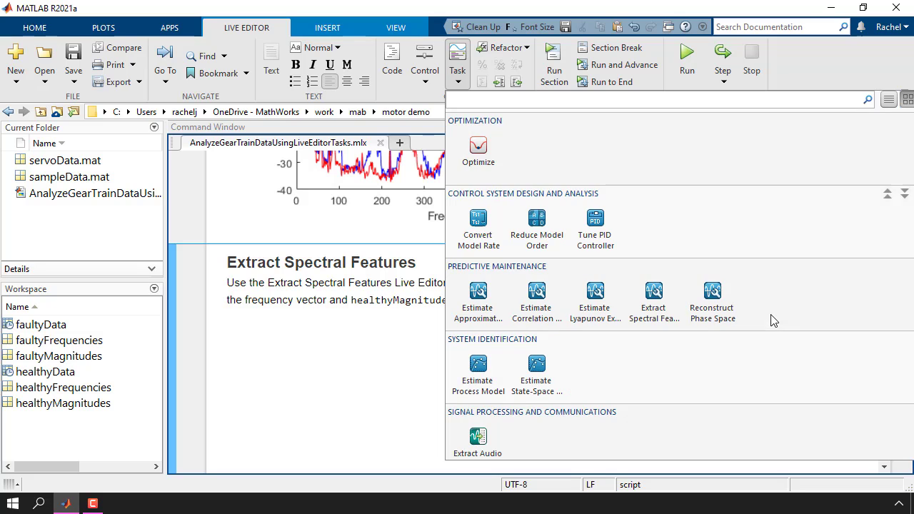
left_click(651, 322)
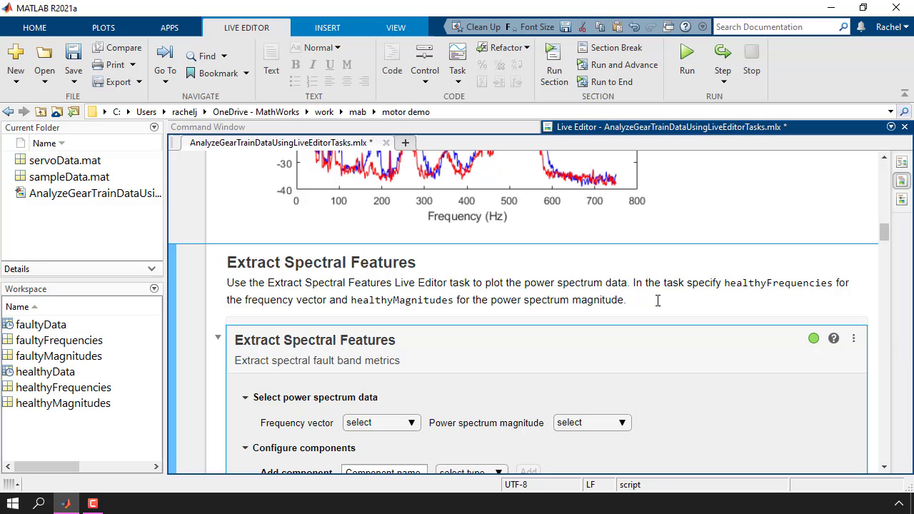
Undock the live script editor and collapse the toolstrip for more room
left_click_drag(677, 133, 653, 133)
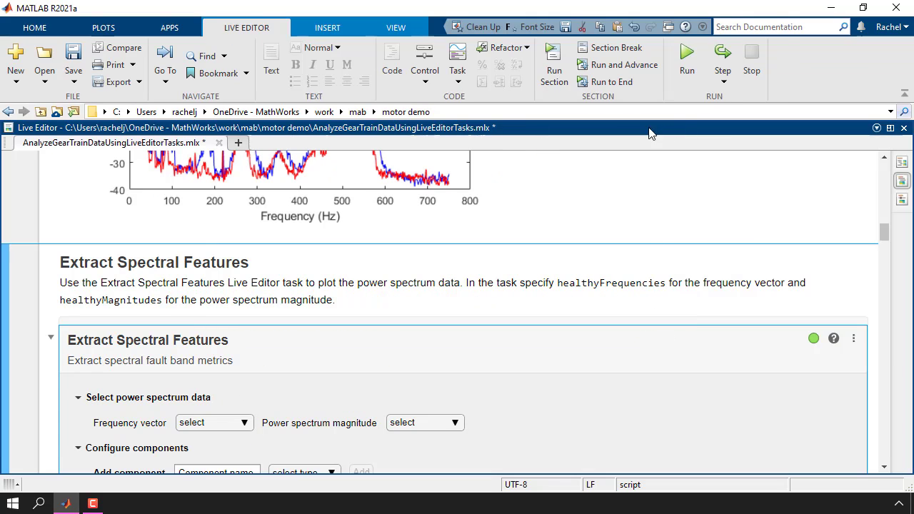
double_click(230, 28)
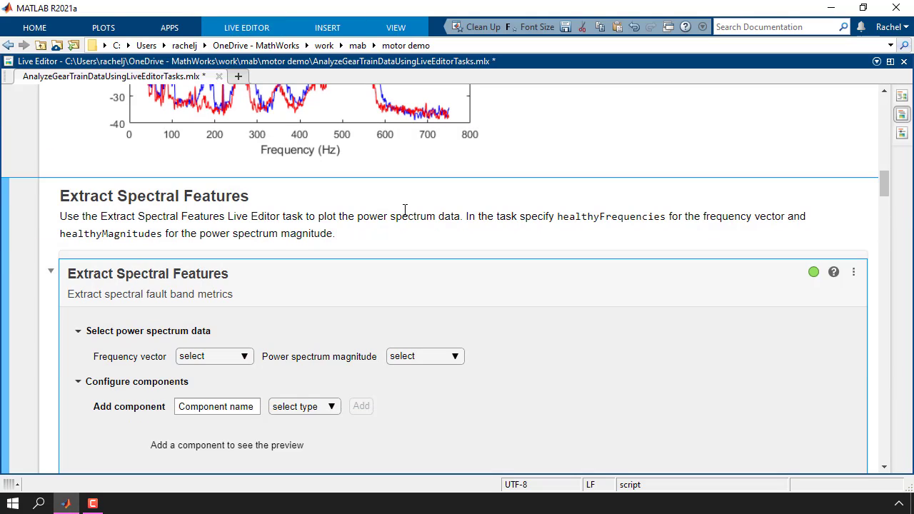
scroll(404, 210, "down", 2)
Set the task inputs to healthyFrequencies and healthyMagnitudes
left_click(238, 282)
left_click(229, 352)
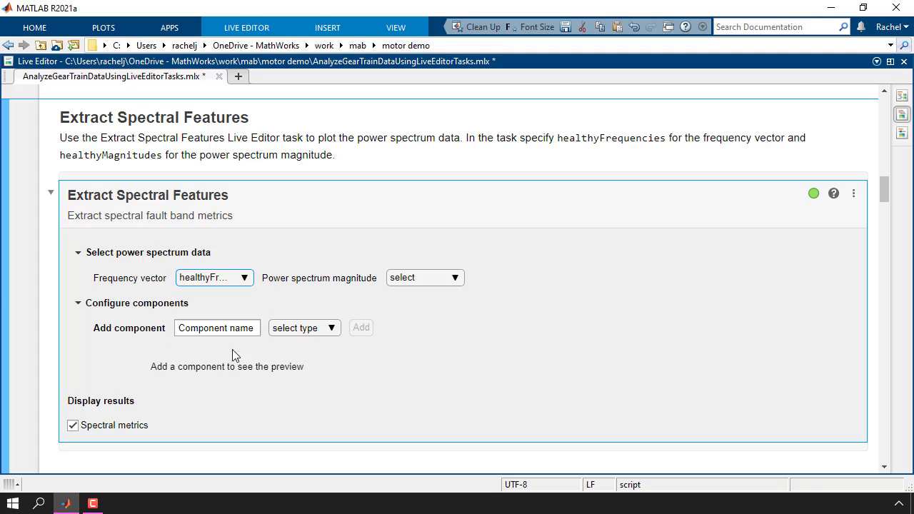
left_click(422, 279)
left_click(421, 370)
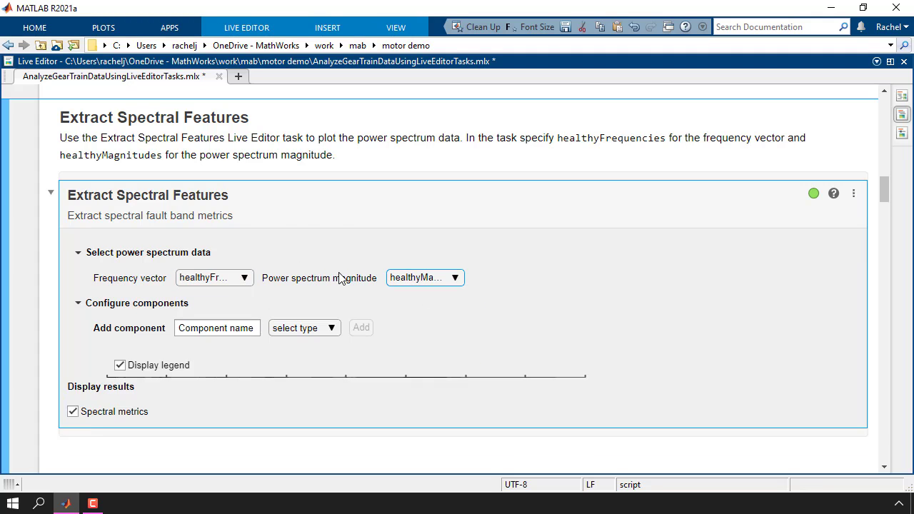
Add a Custom fault component named Shaft1
scroll(230, 283, "down", 2)
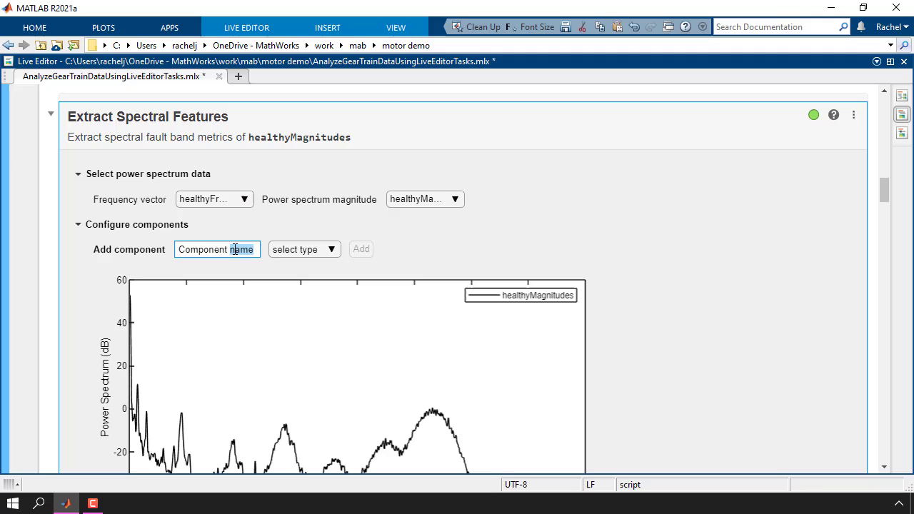
triple_click(235, 249)
type("Shaft1")
left_click(305, 249)
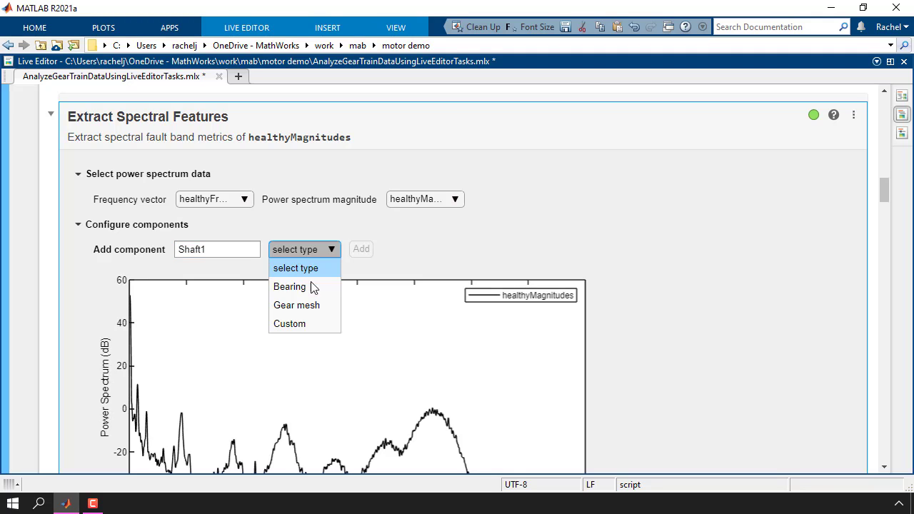
left_click(291, 322)
left_click(369, 252)
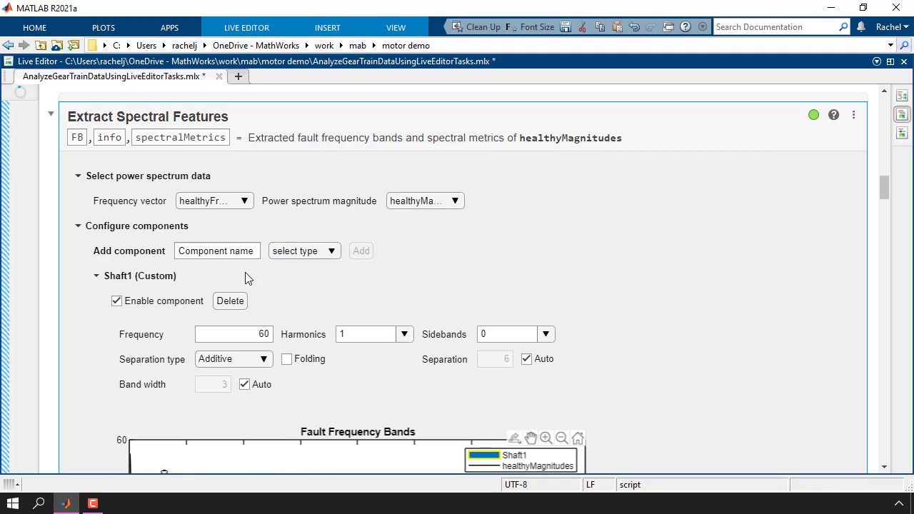
Set Shaft1's frequency to 90.24 and its harmonics to 1:6
double_click(228, 335)
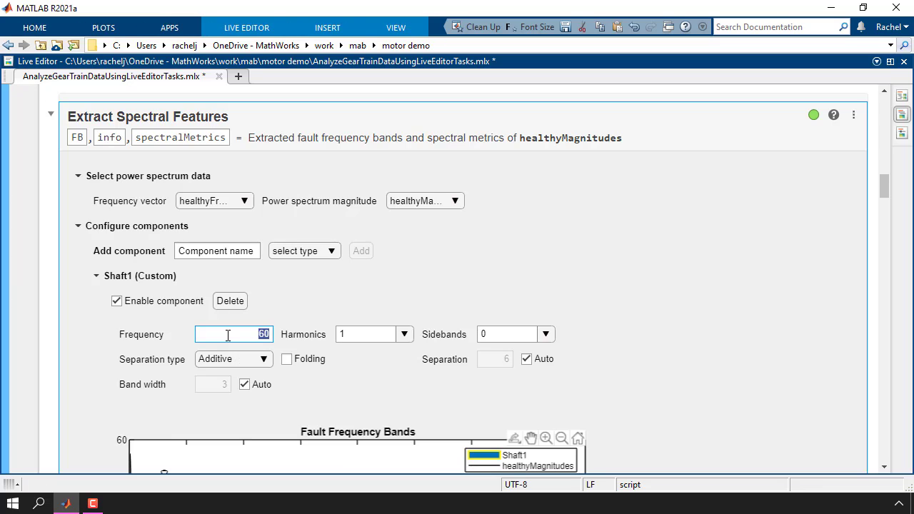
type("90.2")
type("4")
left_click(366, 334)
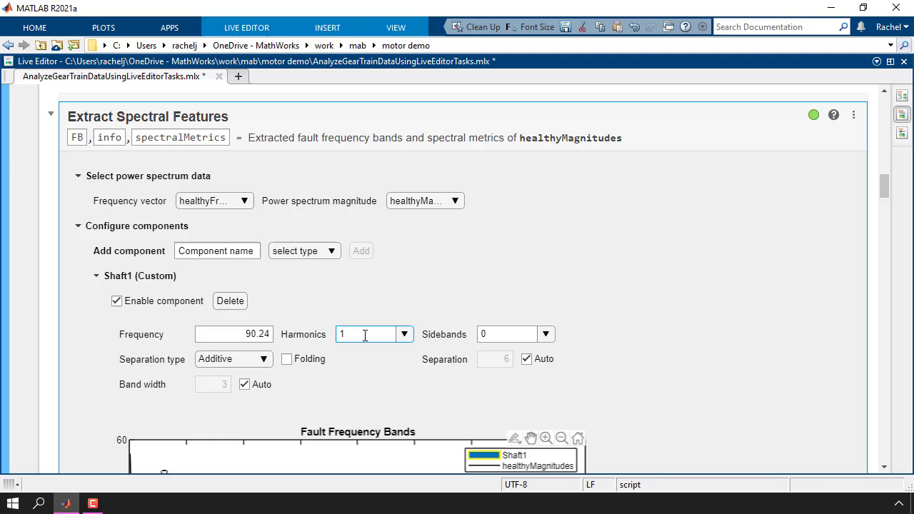
type(":6")
left_click(677, 340)
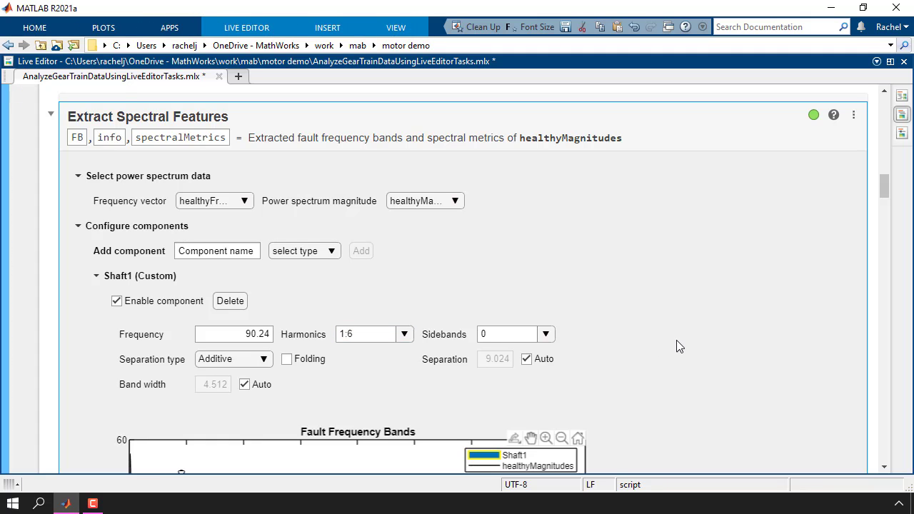
Turn off automatic band width for Shaft1 and enter a band width of 10
scroll(683, 343, "down", 2)
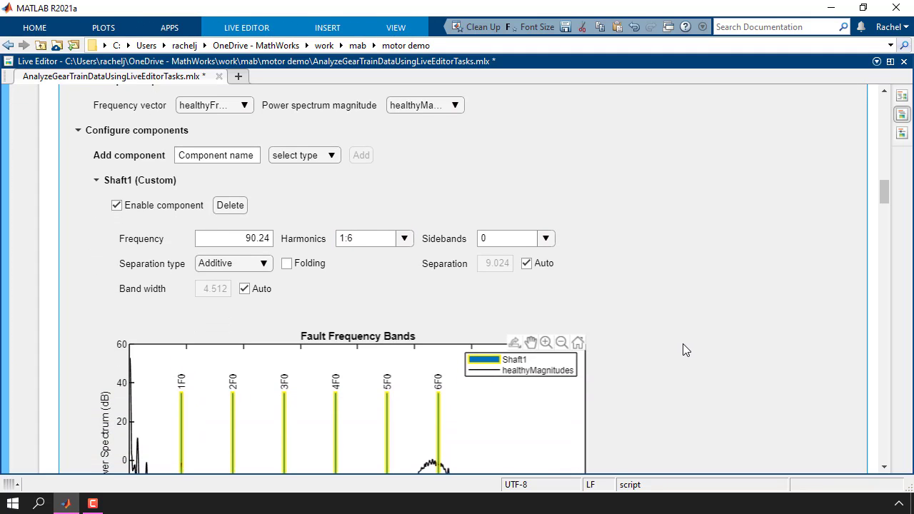
scroll(683, 344, "down", 2)
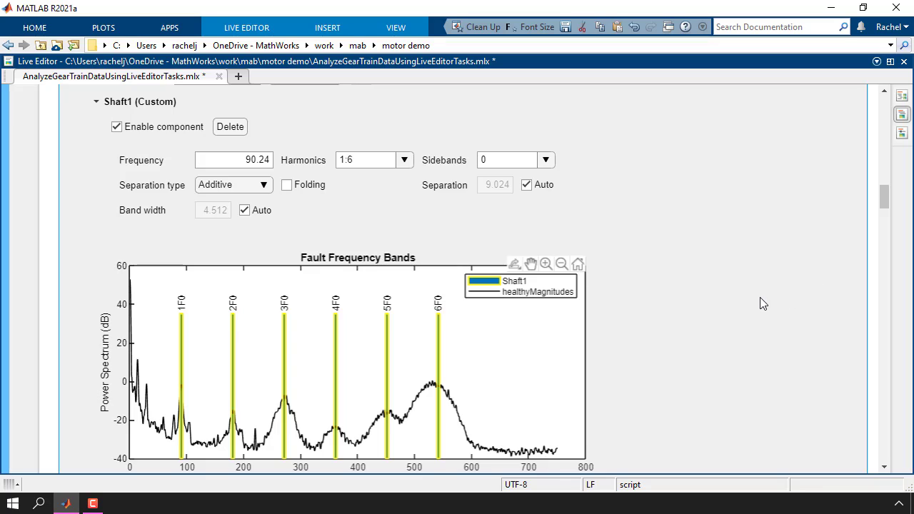
left_click(251, 212)
double_click(226, 217)
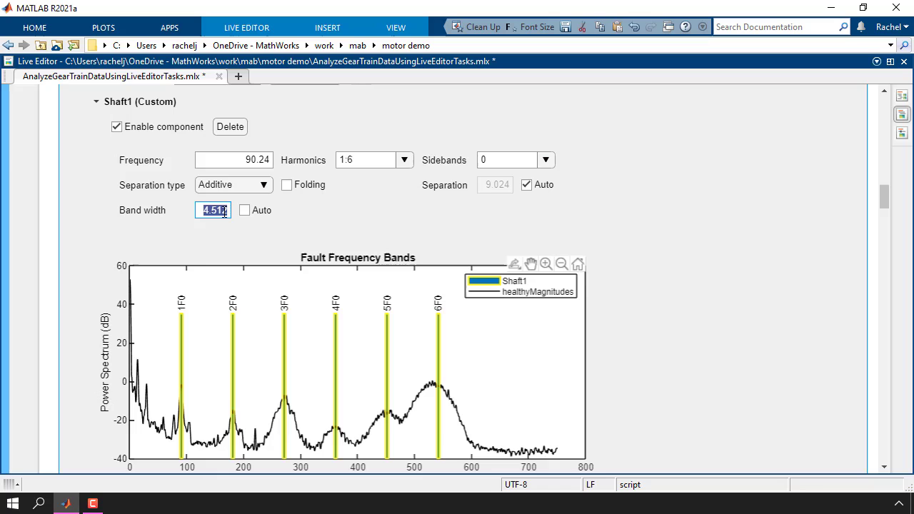
type("10")
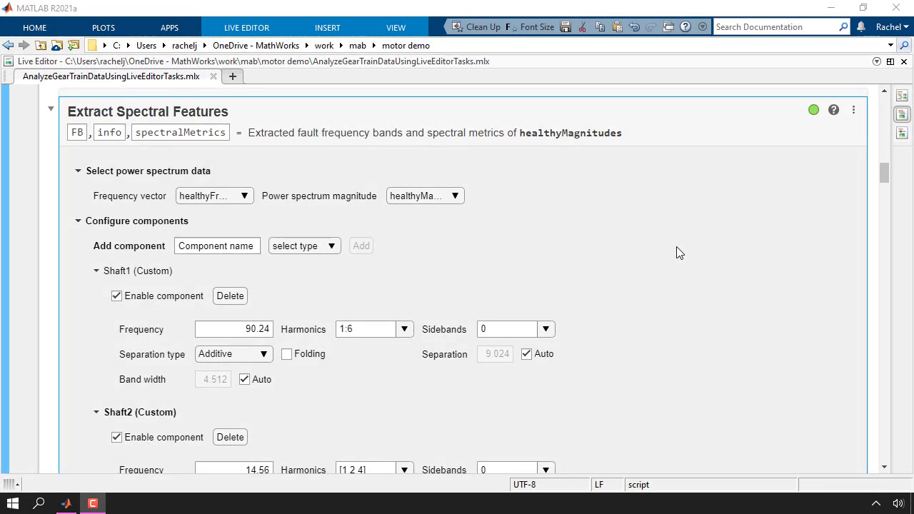
scroll(677, 246, "down", 2)
scroll(678, 260, "down", 3)
scroll(696, 259, "down", 5)
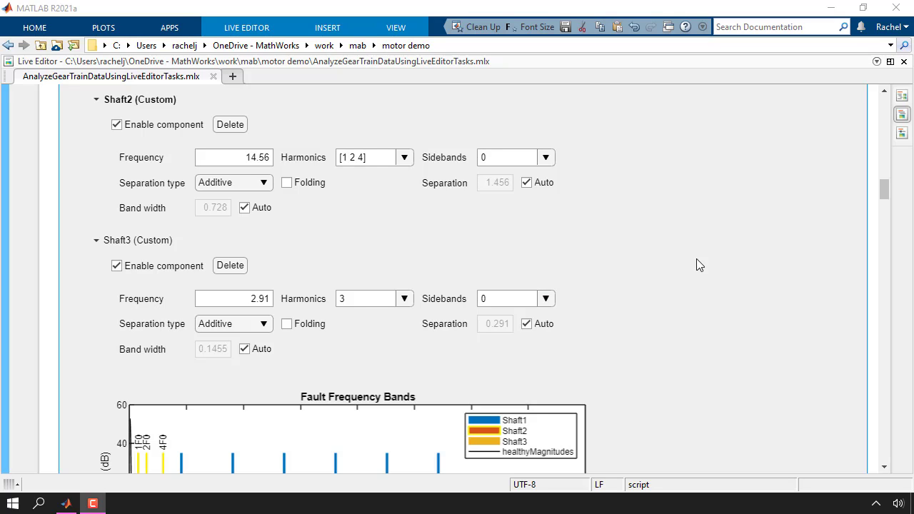
scroll(696, 260, "down", 2)
scroll(696, 259, "down", 3)
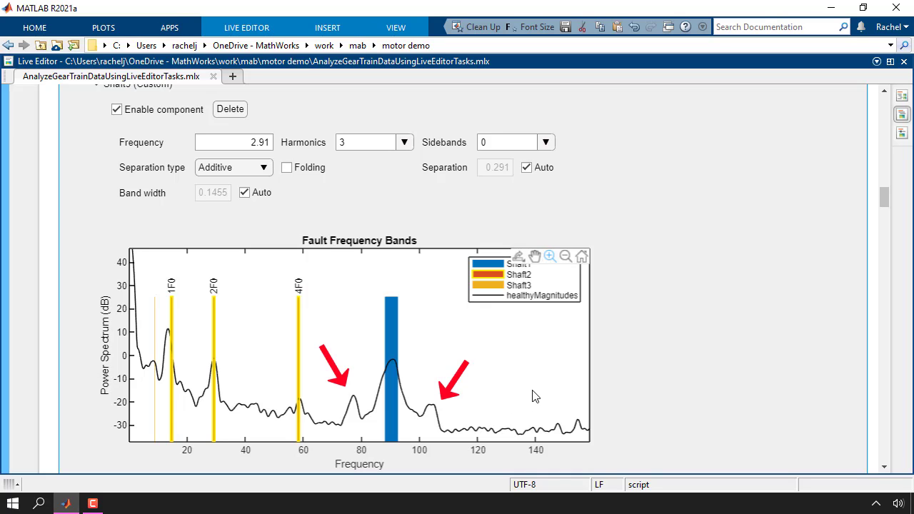
scroll(679, 292, "up", 5)
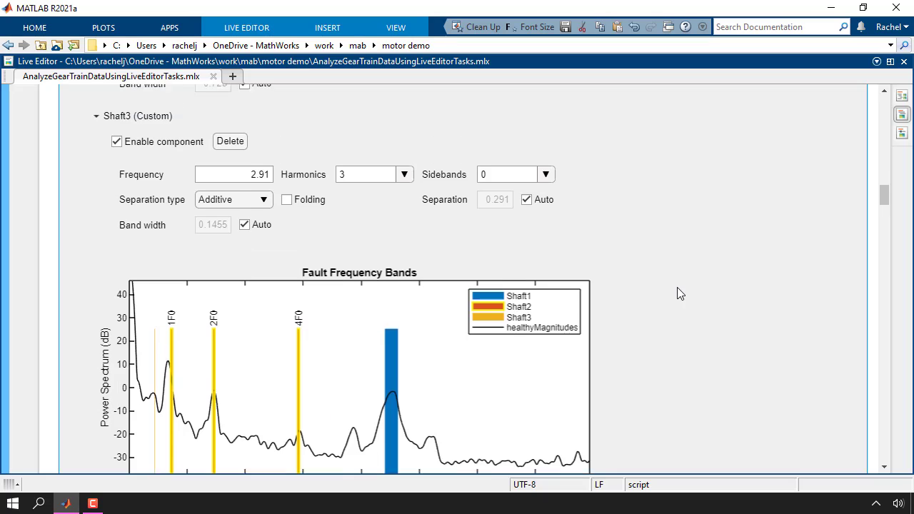
scroll(679, 293, "up", 1)
Give Shaft1 sidebands [0 1] with separation 14.96
scroll(675, 292, "up", 2)
scroll(675, 293, "up", 1)
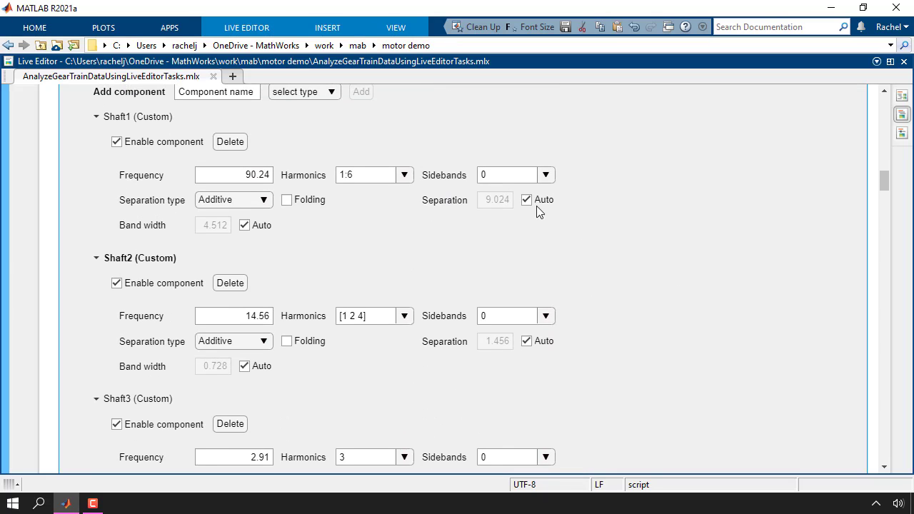
double_click(521, 181)
type("[0 1]")
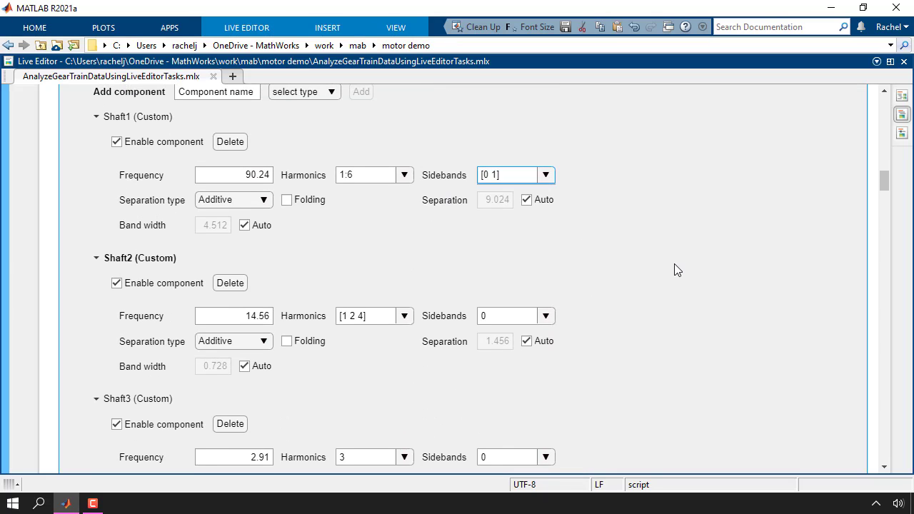
left_click(526, 200)
double_click(490, 202)
type("14.96")
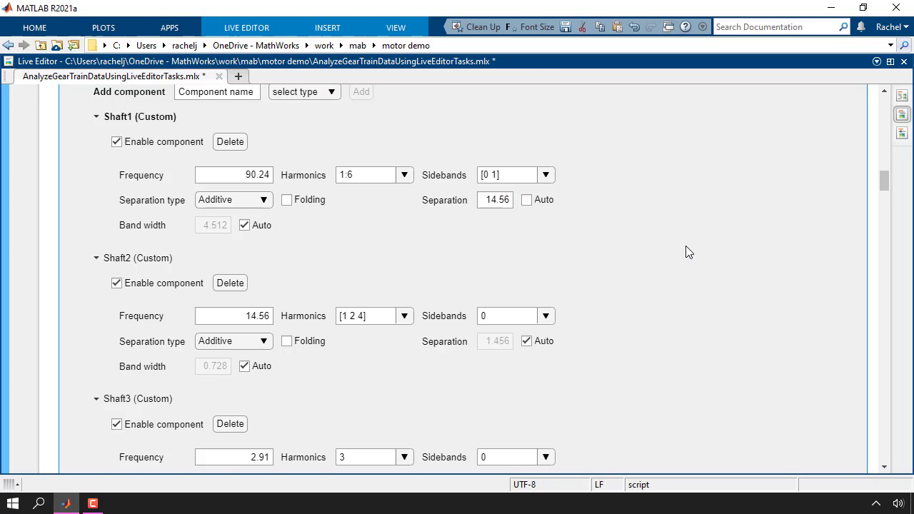
scroll(686, 246, "down", 5)
left_click(499, 161)
Give Shaft2 sidebands [0 1] with separation 2.91
key("BackSpace")
type("[0 1]")
left_click(527, 186)
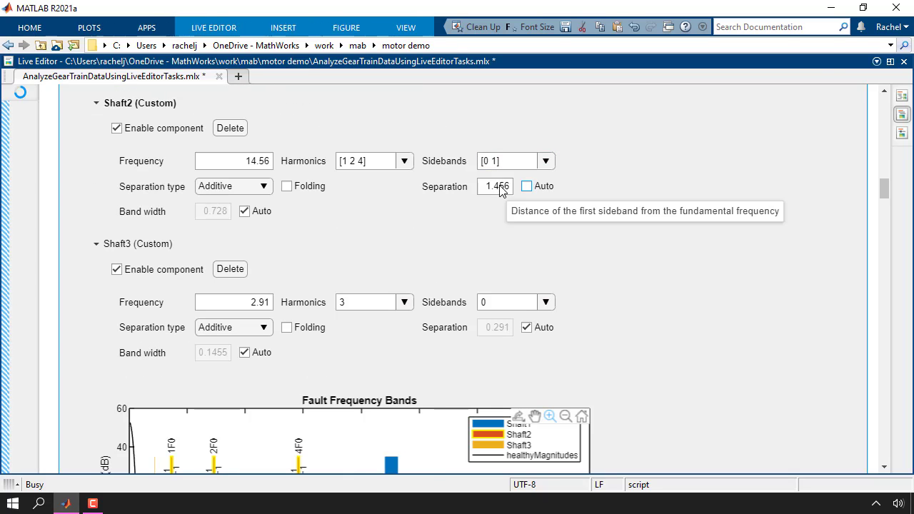
double_click(500, 186)
type("2.91")
left_click(660, 210)
scroll(660, 210, "down", 3)
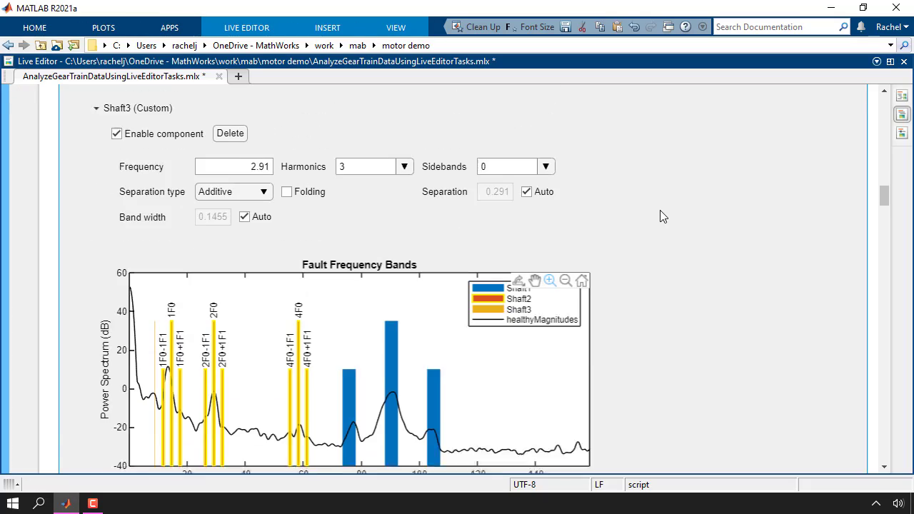
scroll(676, 212, "down", 2)
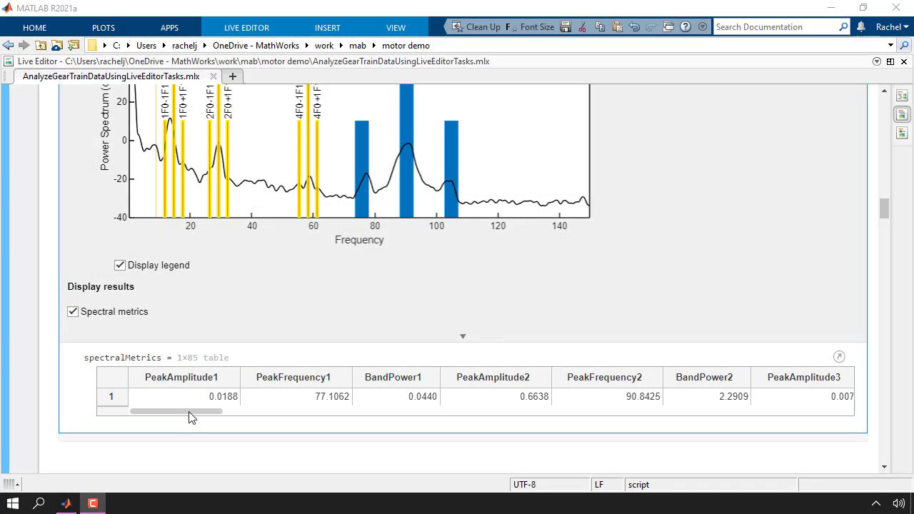
Run the faulty shaft-speed section, yielding shaft1Speed 87.58 Hz and shaft2Speed 14.13 Hz
mouse_move(192, 418)
left_mouse_down()
mouse_move(286, 429)
mouse_move(169, 433)
left_mouse_up()
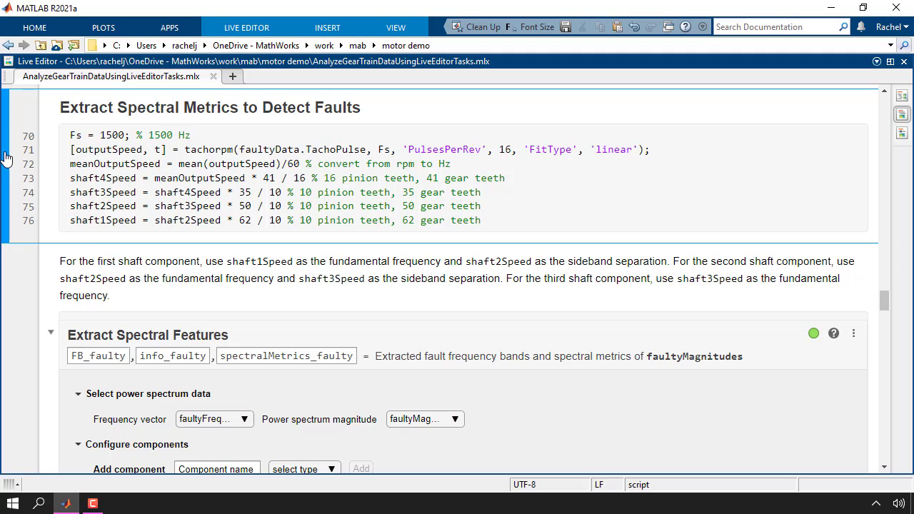
left_click(3, 157)
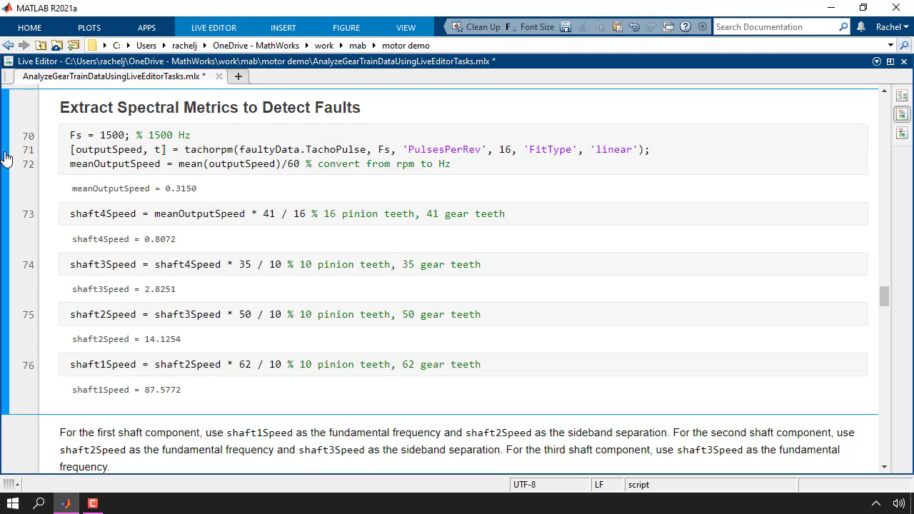
scroll(591, 361, "down", 2)
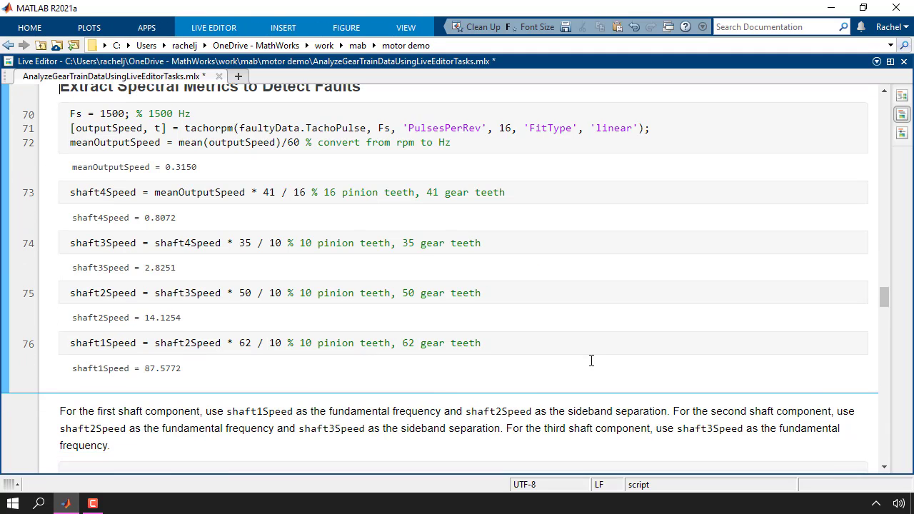
scroll(591, 361, "down", 3)
scroll(591, 361, "down", 3)
Save the live script and switch the faulty-data features task to Code Only
scroll(590, 361, "down", 2)
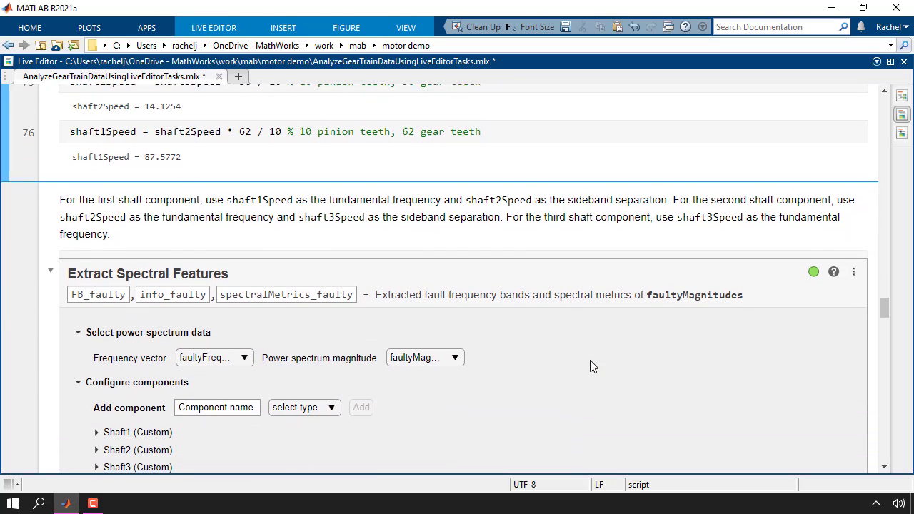
scroll(591, 359, "down", 3)
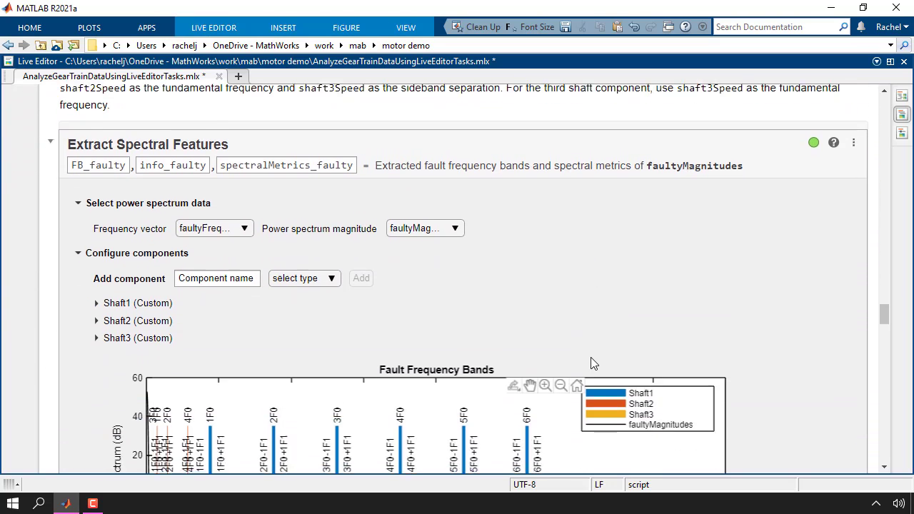
scroll(591, 357, "down", 1)
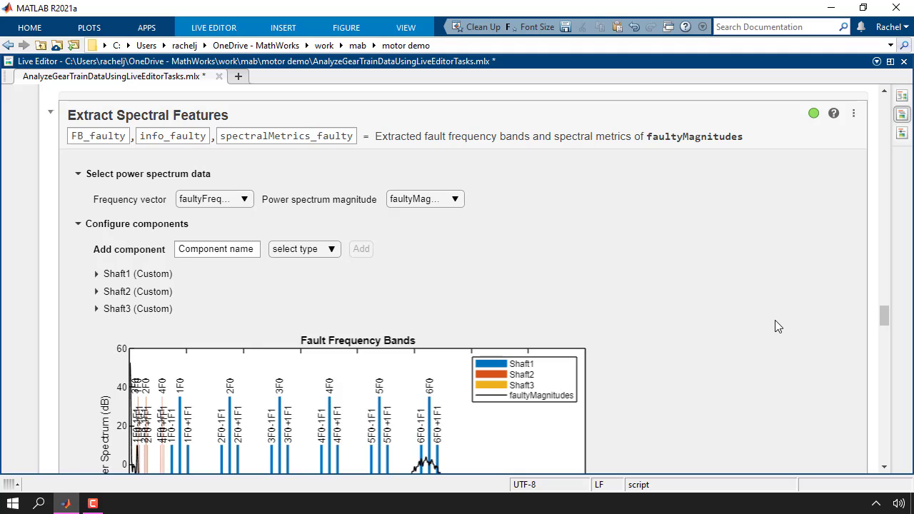
key("ctrl+s")
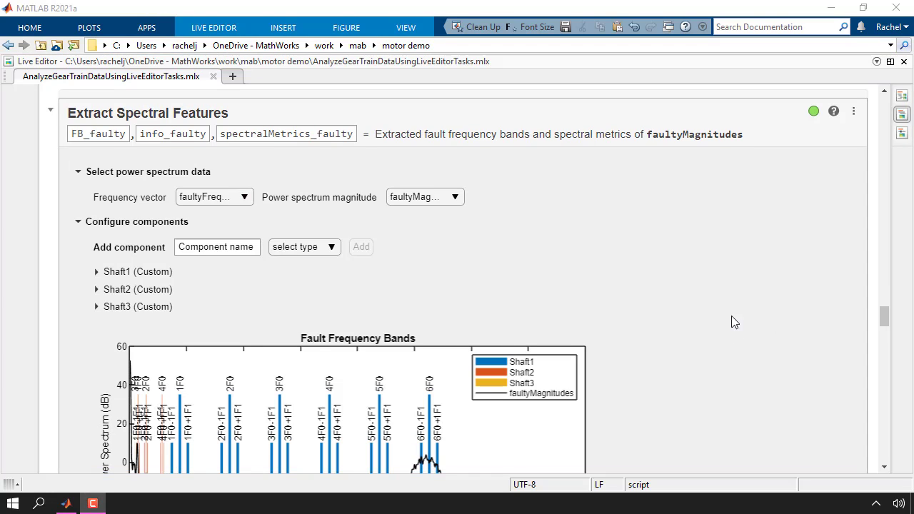
left_click(854, 111)
left_click(830, 150)
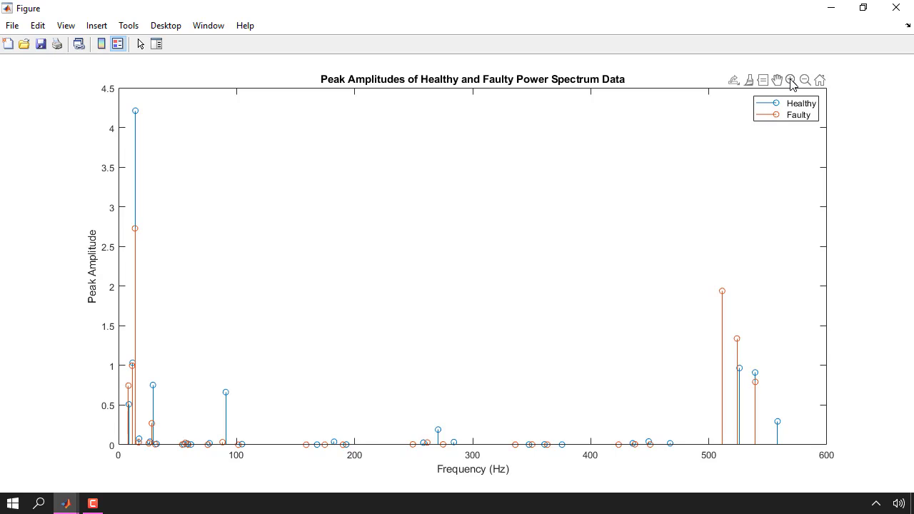
Zoom the peak amplitude stem plot to roughly 65–115 Hz around the 90 Hz peak
left_click(792, 80)
left_click_drag(194, 378, 259, 452)
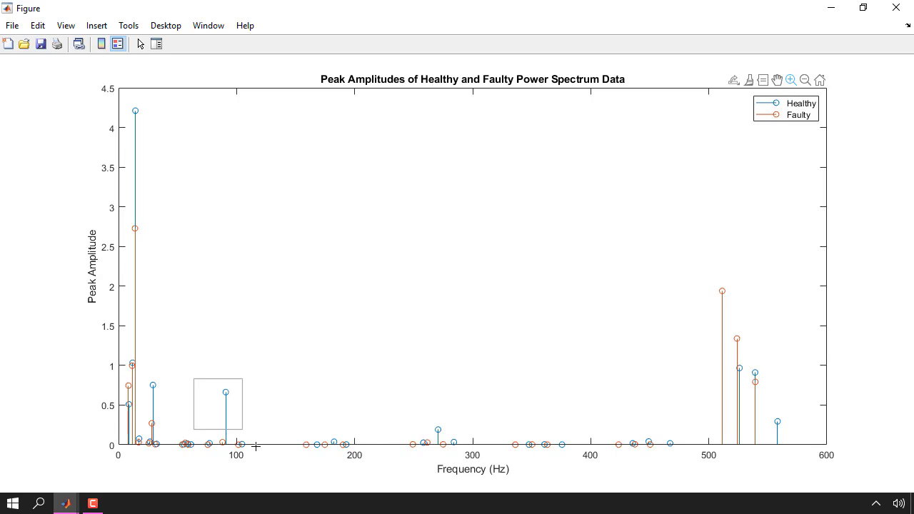